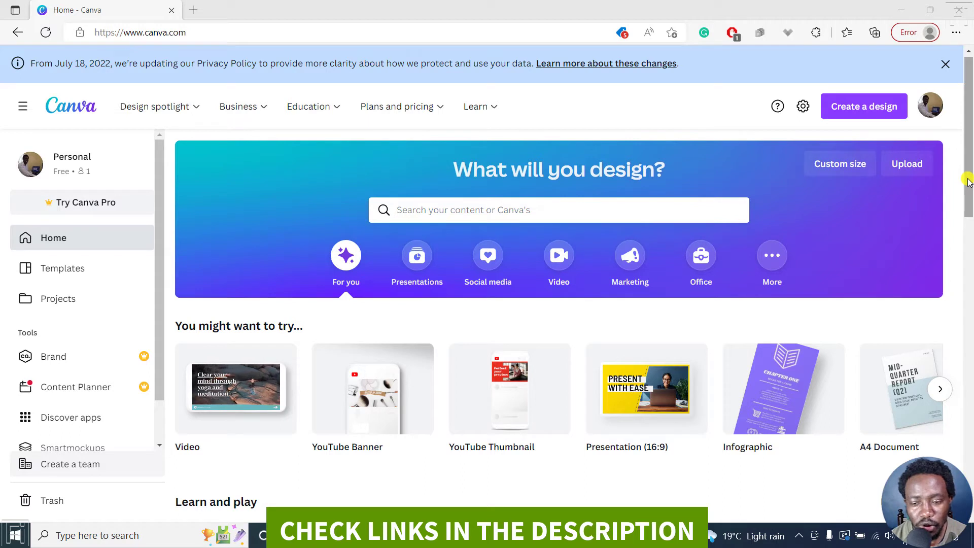
- Start a blank YouTube thumbnail and centre the uploaded hat-woman photo on the canvas
click(514, 397)
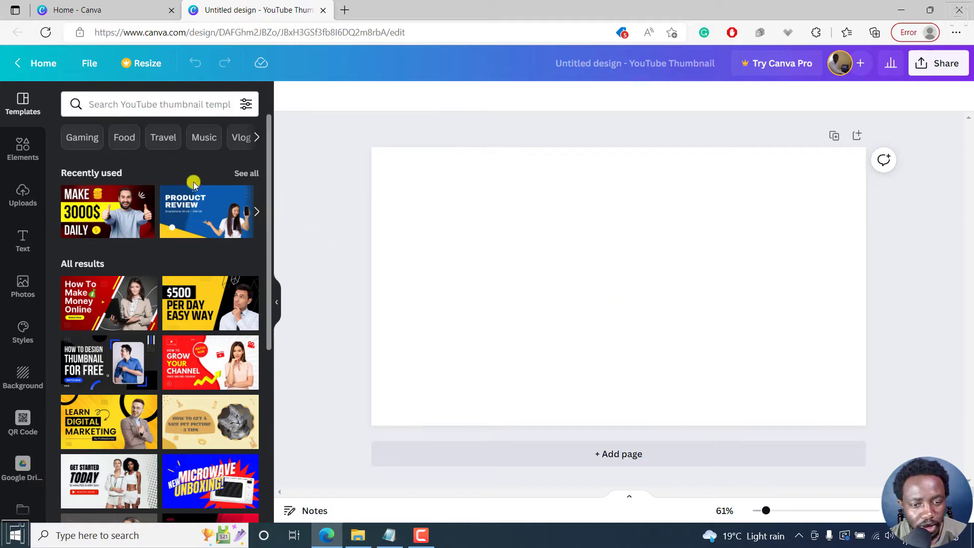
click(20, 194)
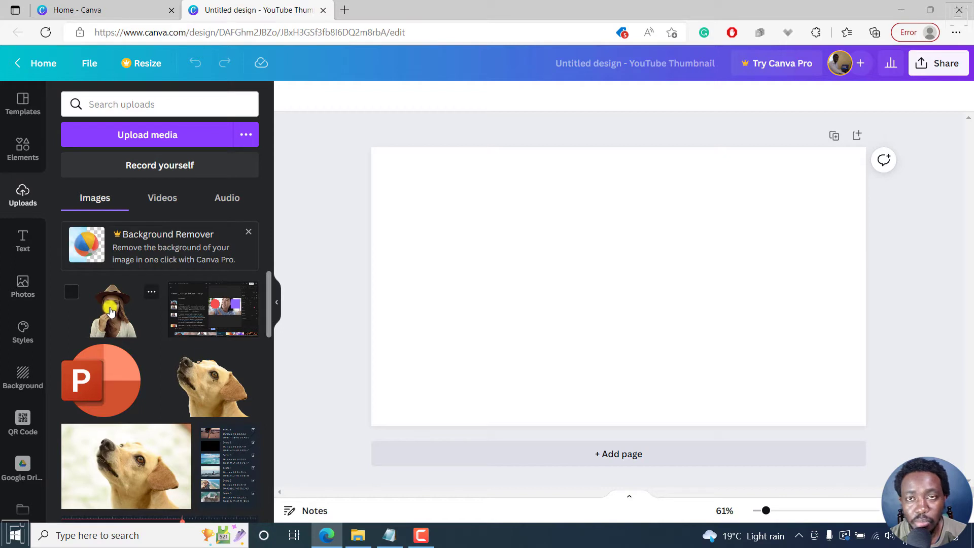
drag(107, 308, 483, 244)
drag(610, 302, 620, 275)
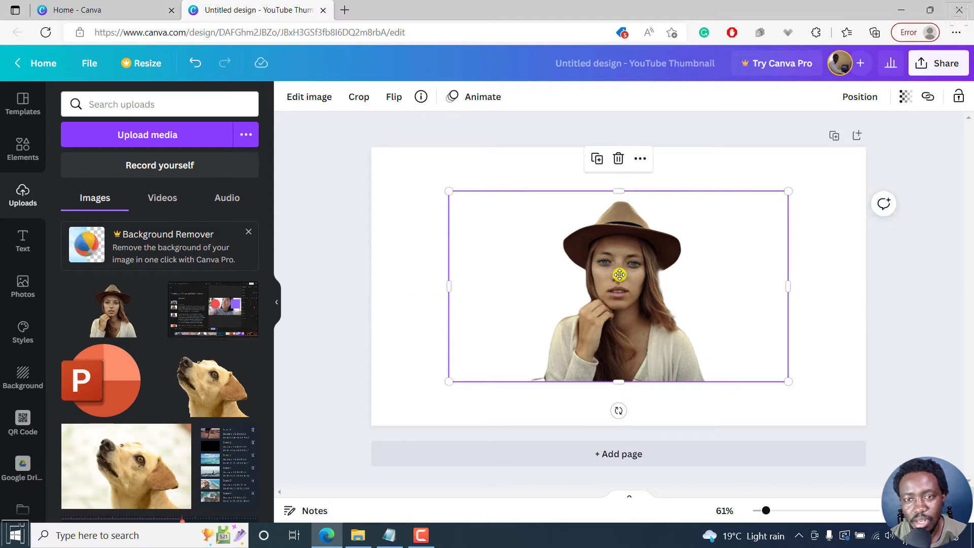
- Try purple and dark blue page backgrounds, then settle on the default green
click(411, 203)
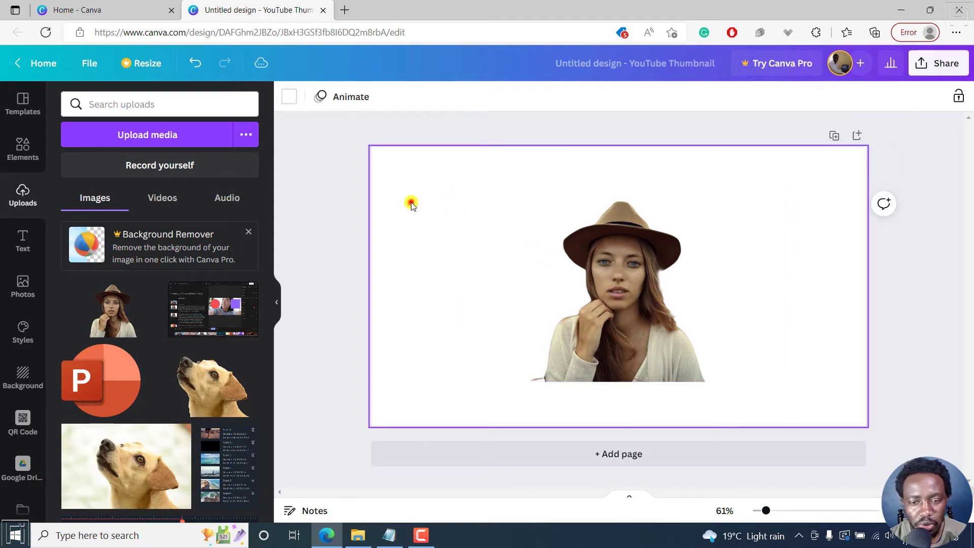
click(289, 98)
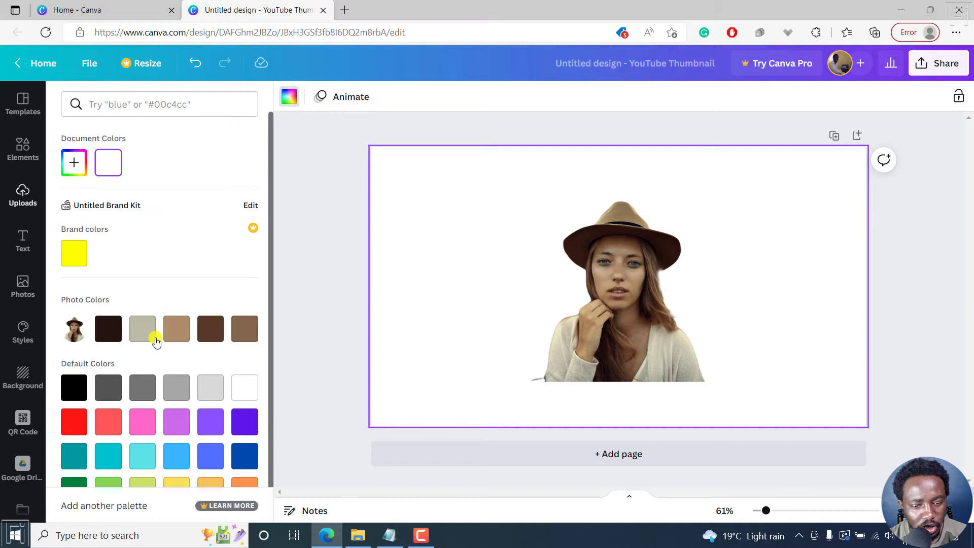
click(245, 421)
click(244, 455)
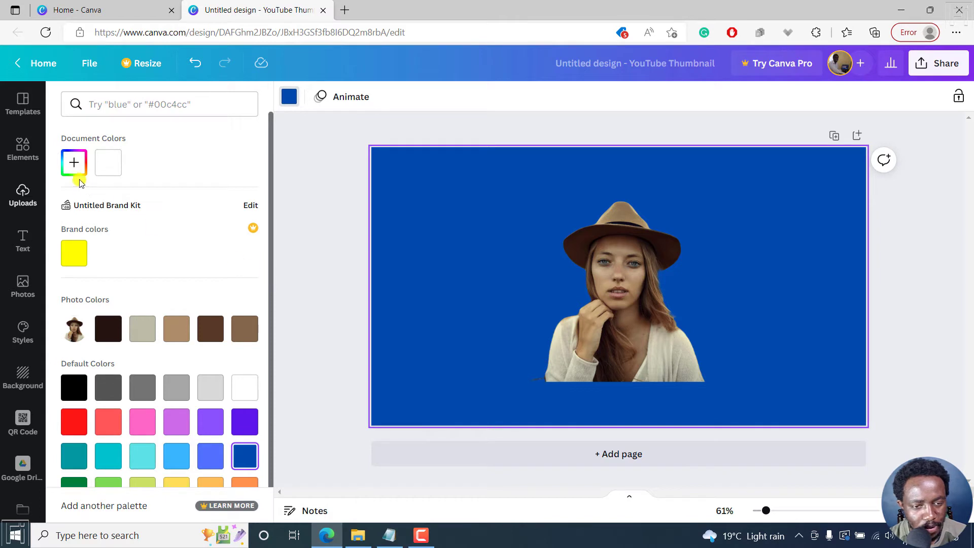
drag(269, 268, 270, 378)
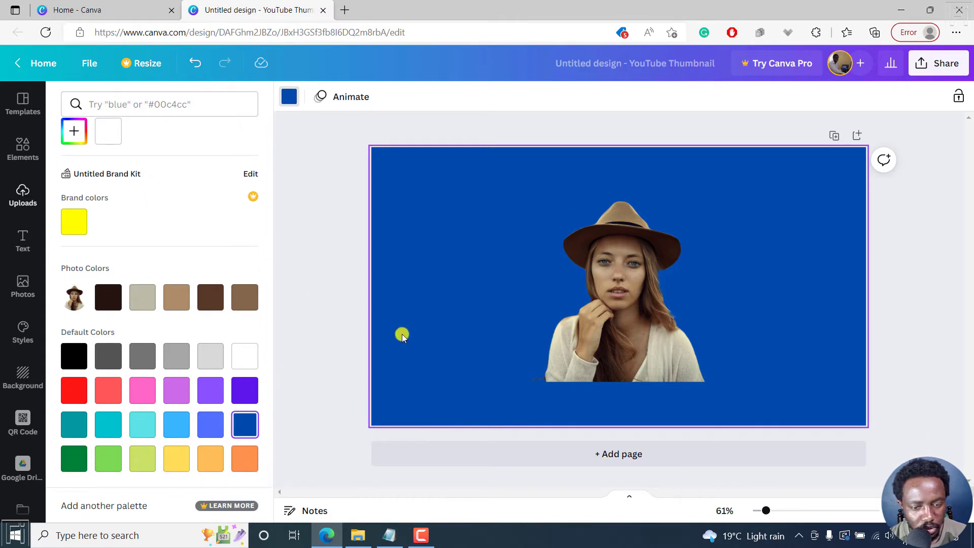
click(75, 459)
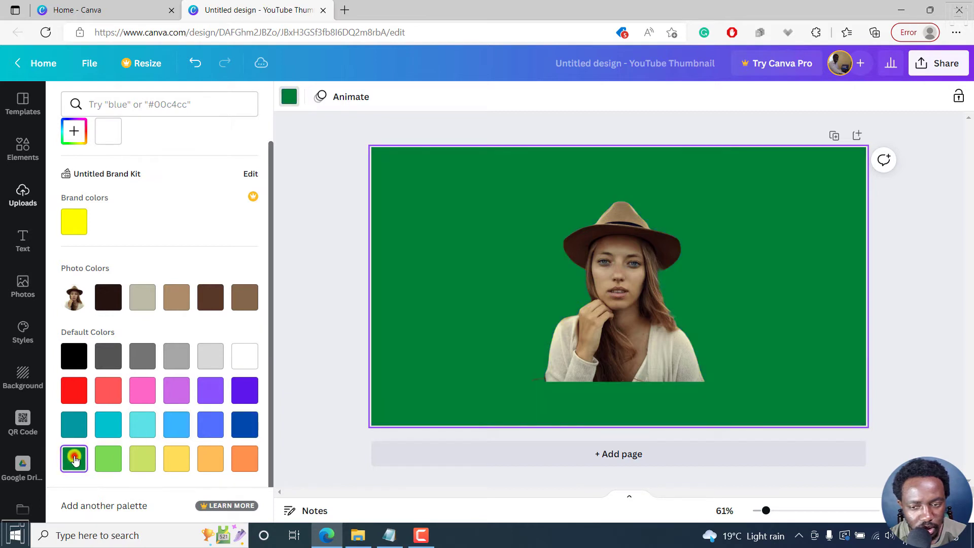
click(552, 324)
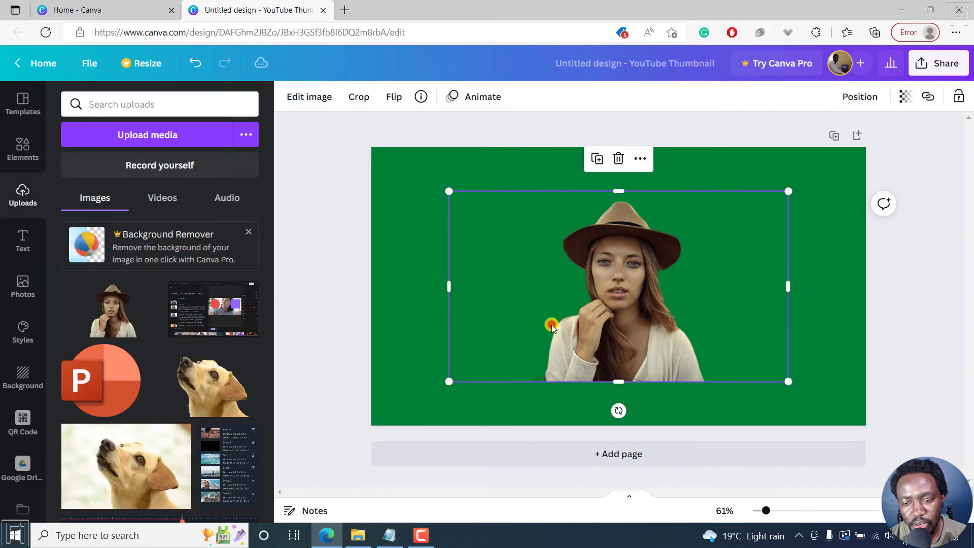
- Enlarge the hat-woman photo from its top-right and bottom-left corners, then nudge it up
click(394, 227)
click(630, 274)
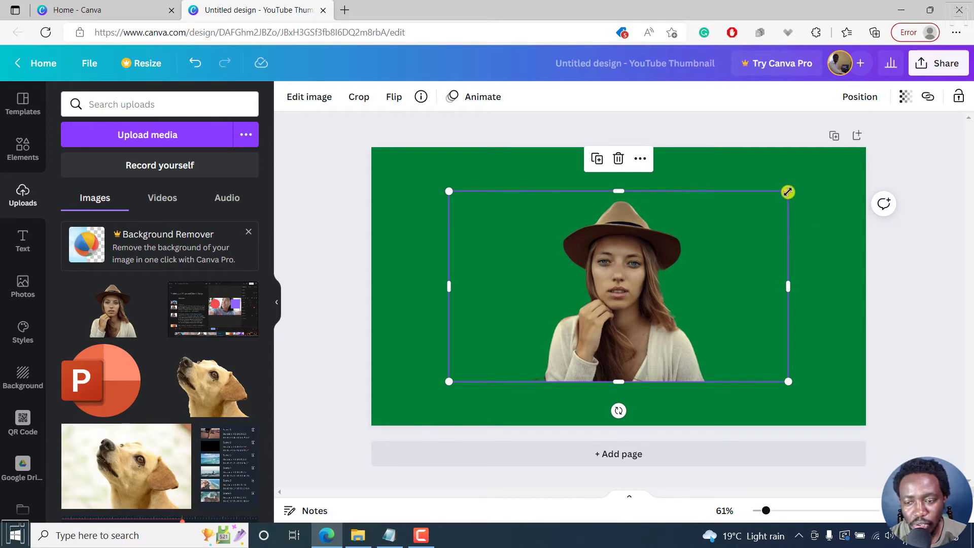
drag(789, 191, 818, 176)
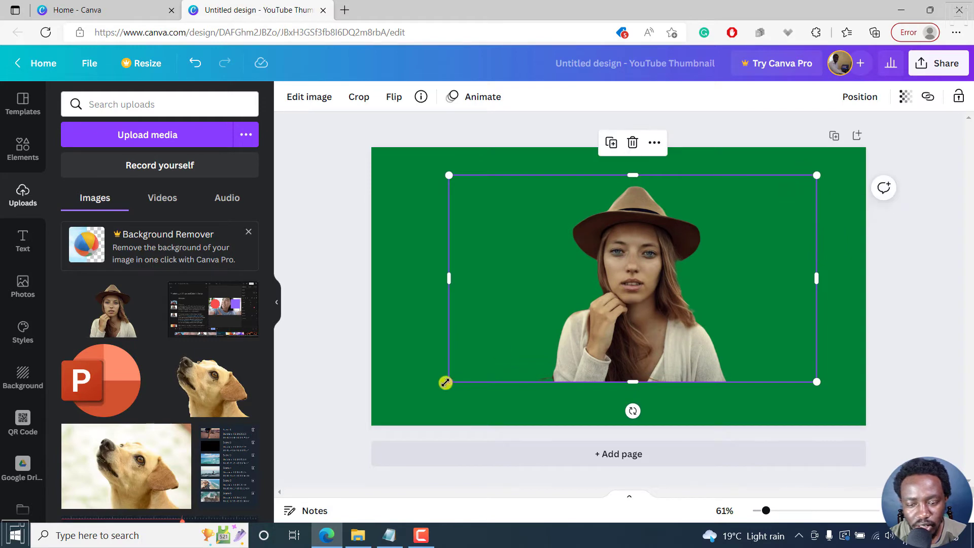
drag(448, 380, 421, 398)
drag(683, 342, 684, 336)
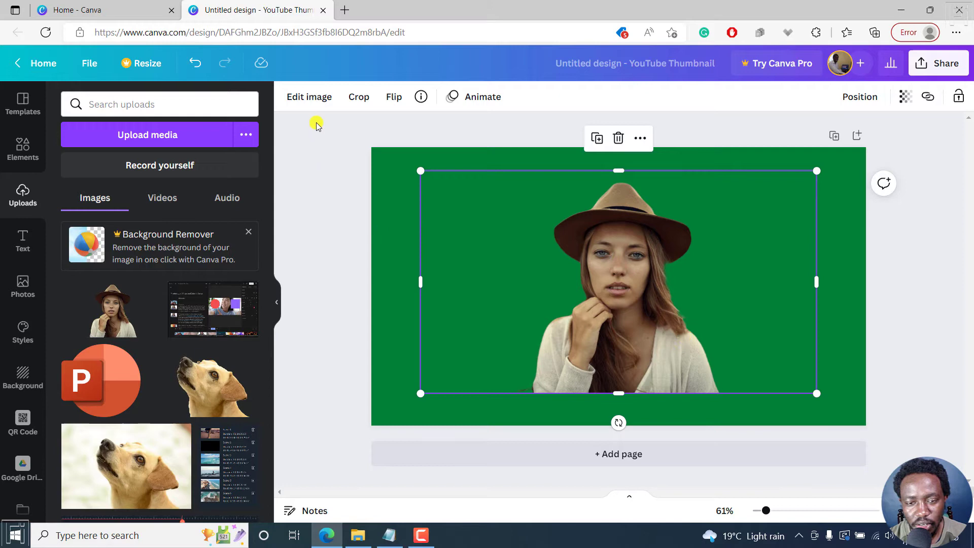
click(305, 101)
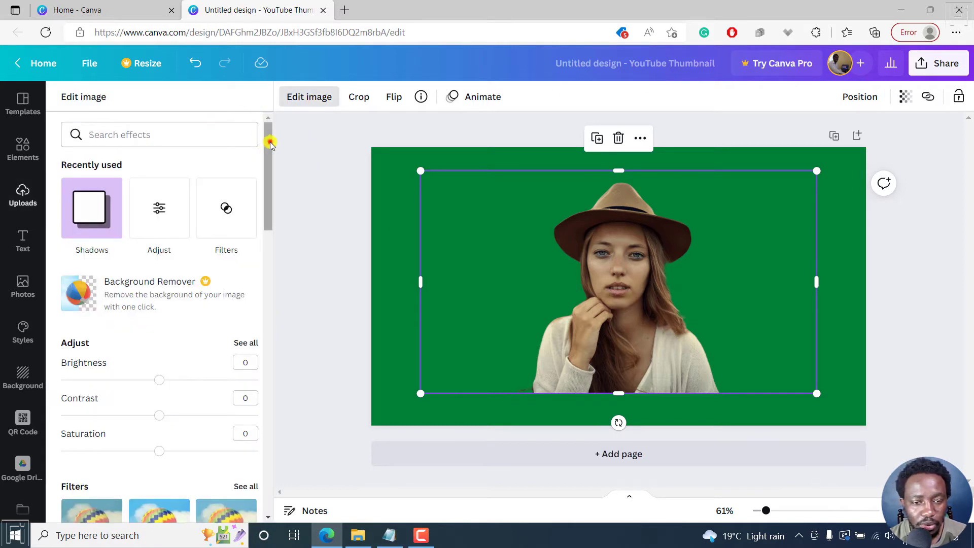
- Apply a black Glow shadow to the photo, showing size 4, transparency 50 and blur 5
mouse_move(270, 143)
mouse_down()
mouse_move(254, 310)
mouse_move(252, 137)
mouse_move(254, 155)
mouse_up()
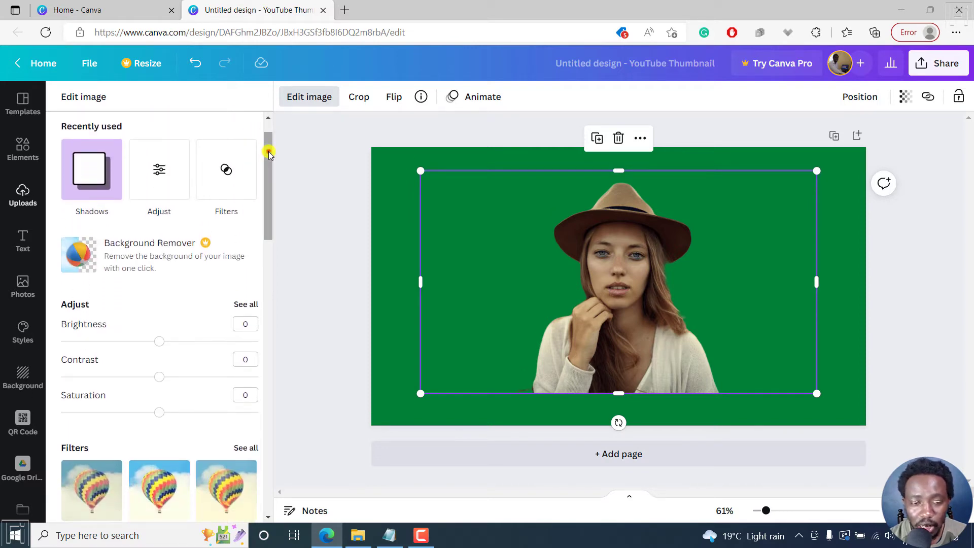
drag(269, 154, 268, 272)
click(100, 256)
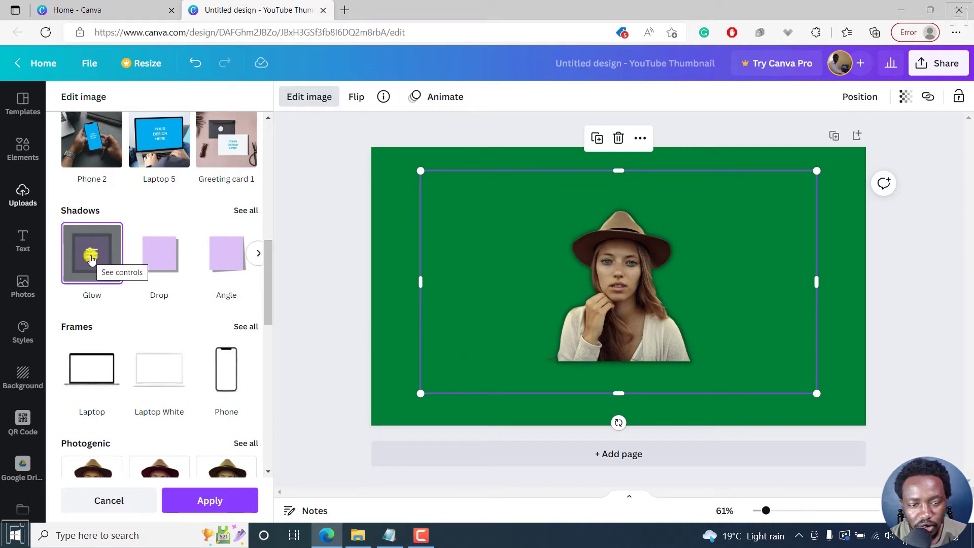
click(91, 258)
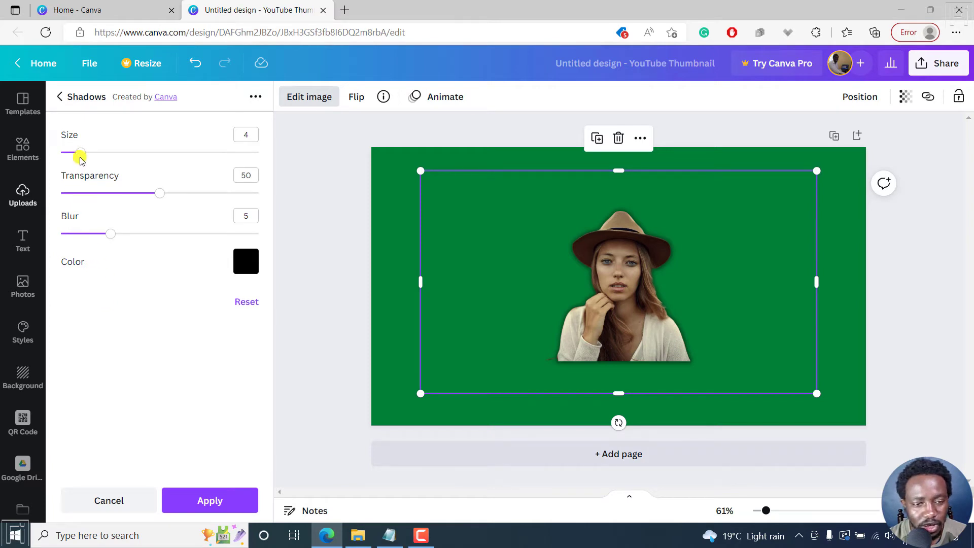
- Make the glow white with size 12, transparency 60 and blur 4
drag(80, 158, 103, 159)
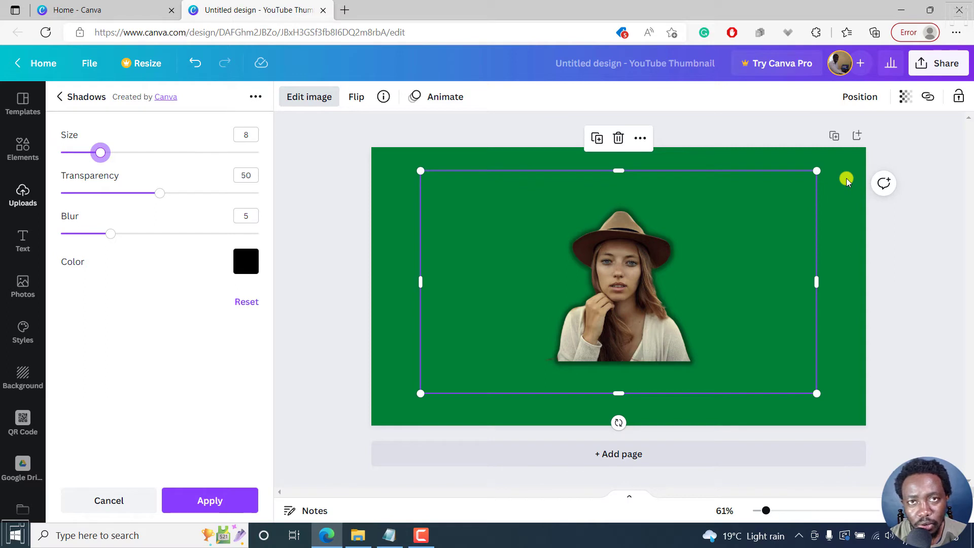
click(237, 261)
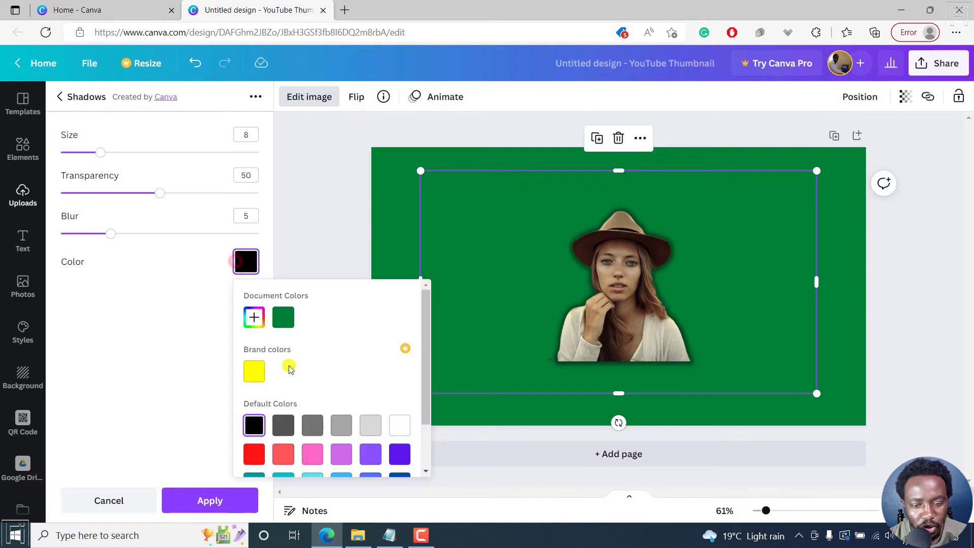
click(400, 425)
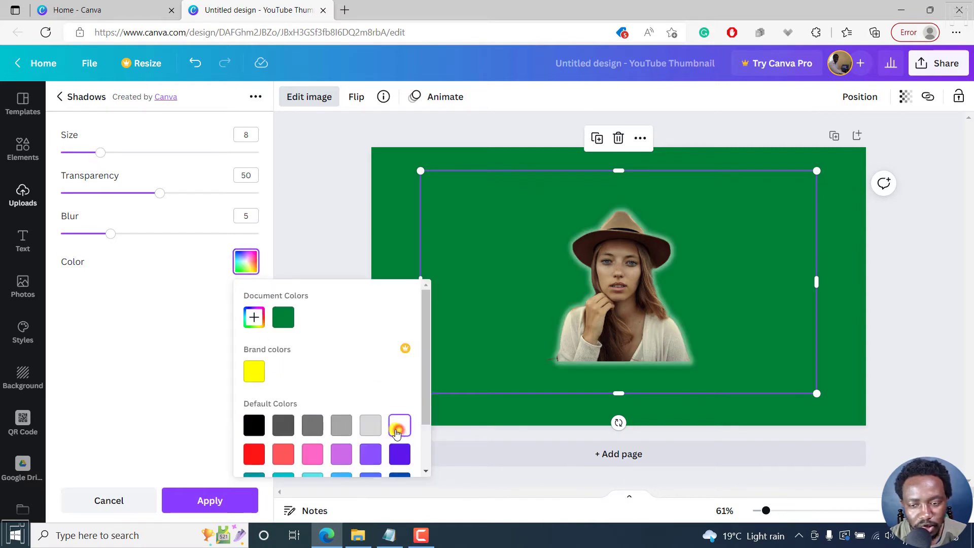
click(189, 354)
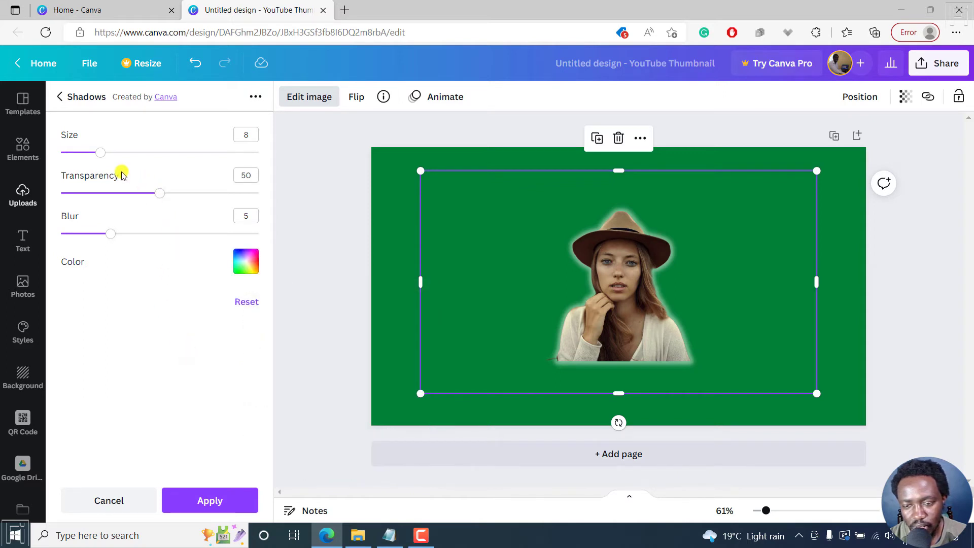
drag(99, 153, 120, 152)
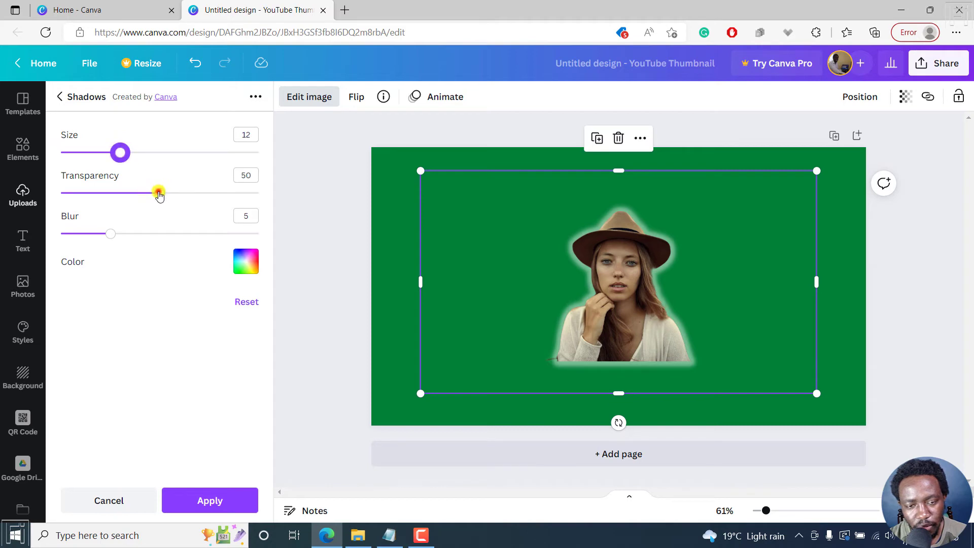
drag(158, 193, 179, 193)
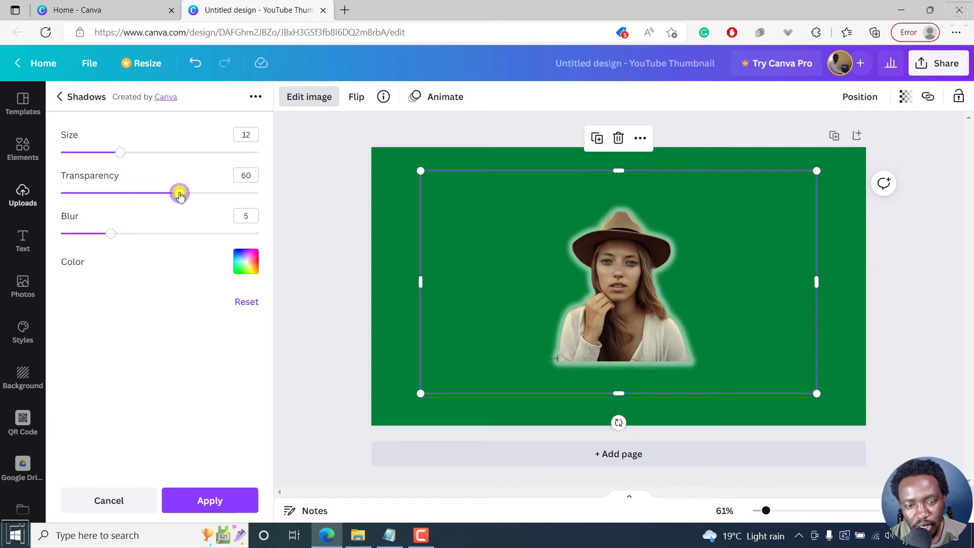
mouse_move(111, 239)
mouse_down()
mouse_move(132, 235)
mouse_move(84, 236)
mouse_move(102, 234)
mouse_up()
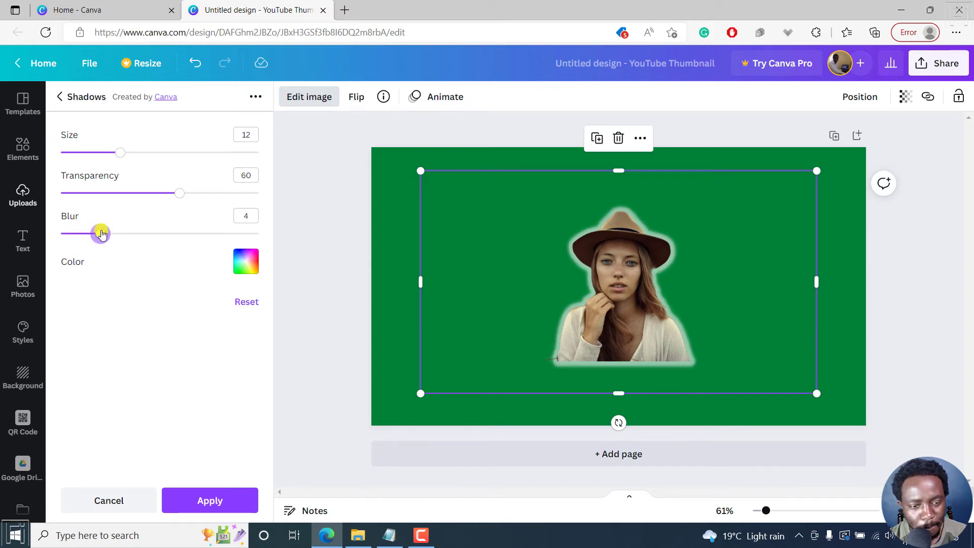
- Change the glow colour to red with blur 2 and transparency 72
click(255, 267)
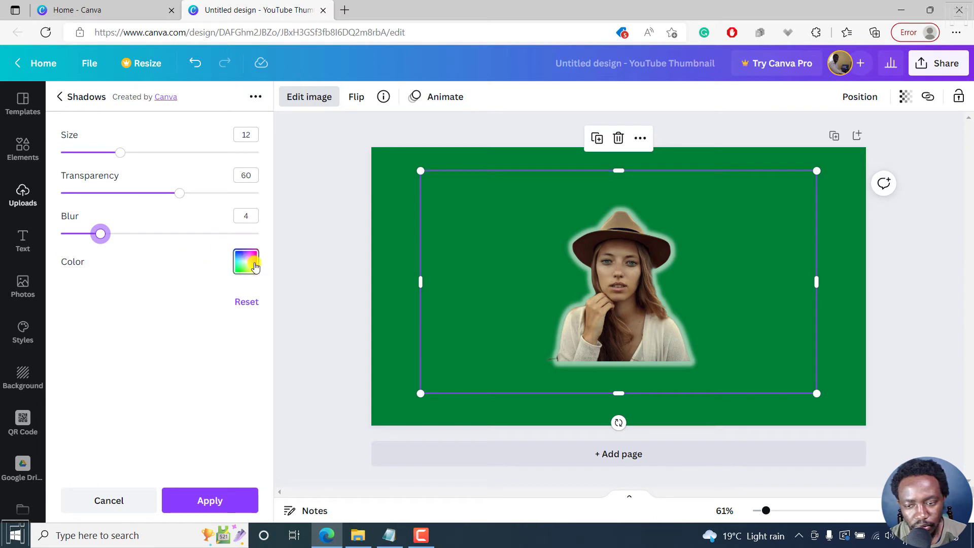
click(401, 427)
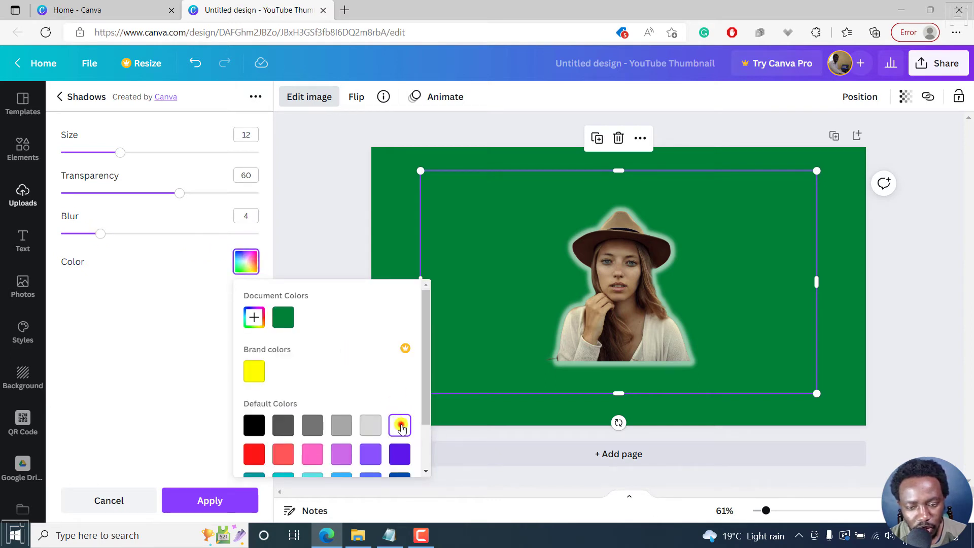
drag(426, 385, 370, 430)
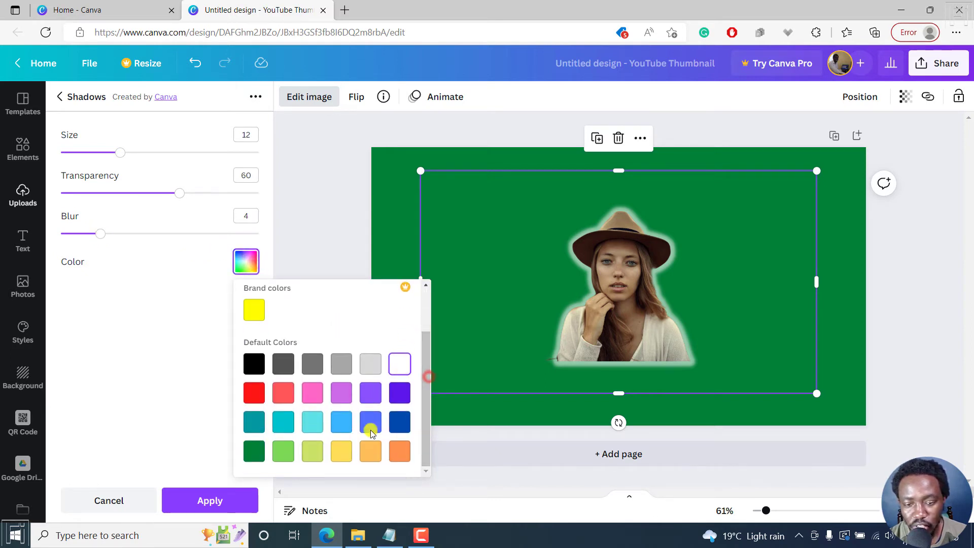
click(252, 401)
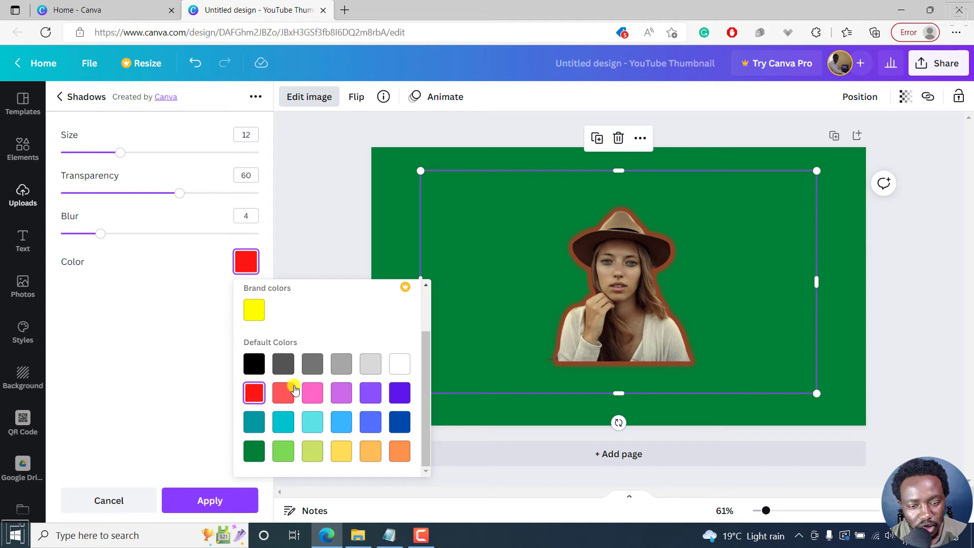
click(152, 297)
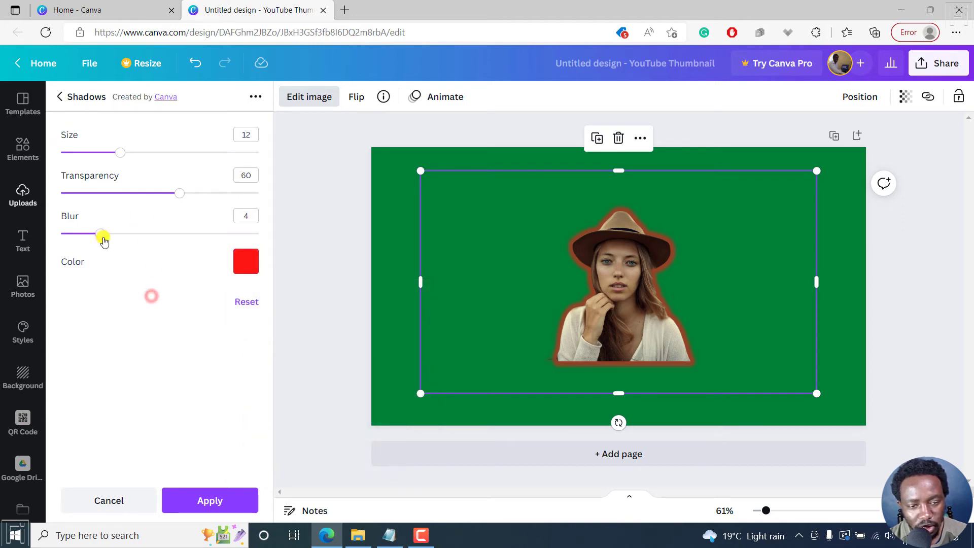
drag(101, 234, 79, 240)
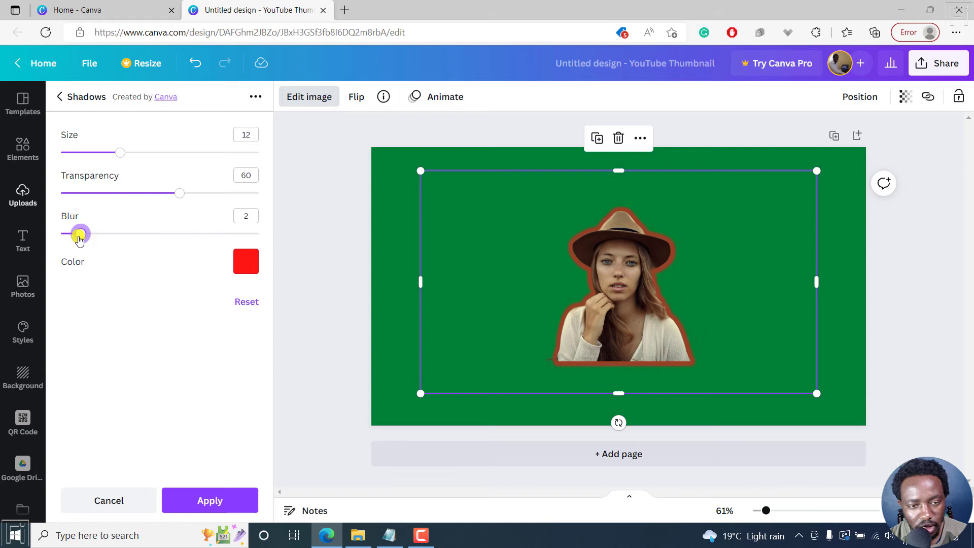
drag(179, 193, 205, 207)
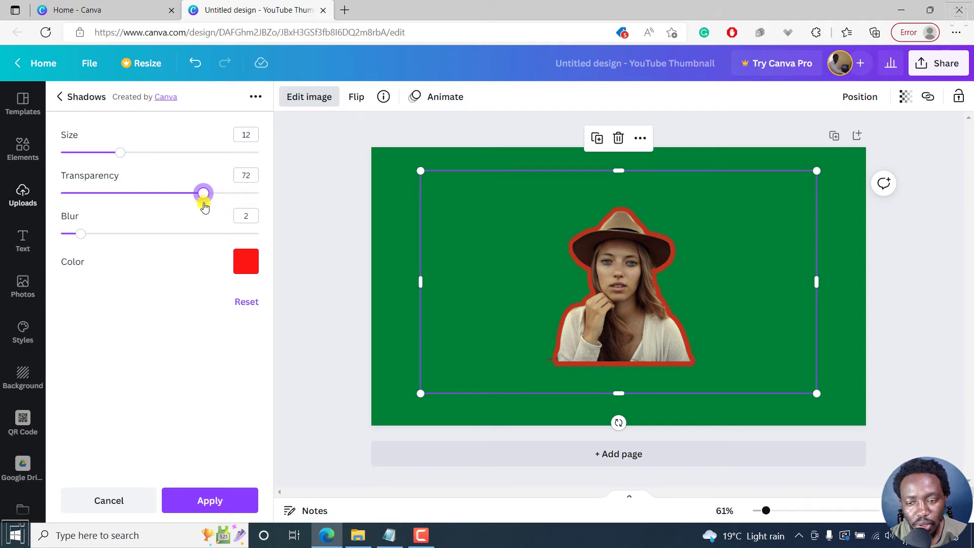
- Switch the glow back to white with transparency 84 and size 9
click(246, 263)
click(399, 425)
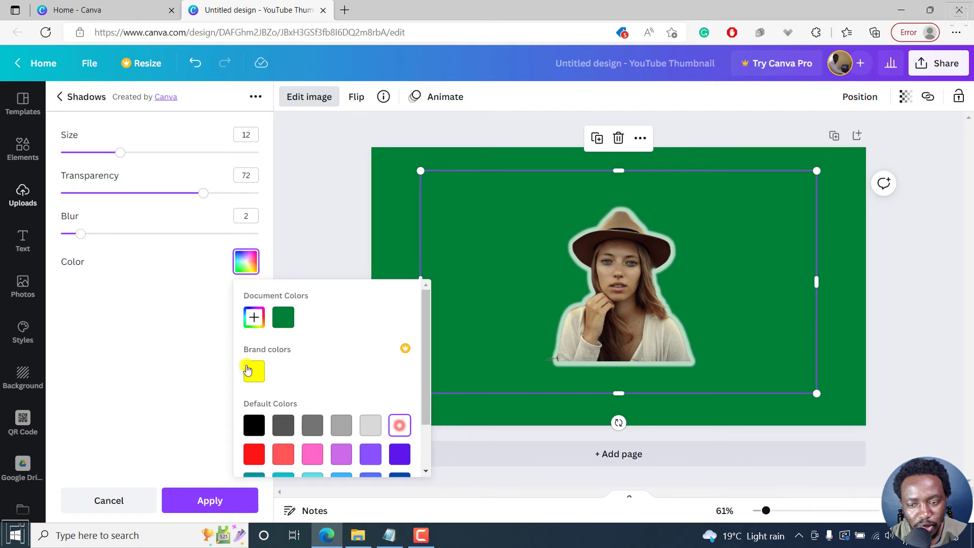
click(117, 300)
drag(200, 194, 227, 201)
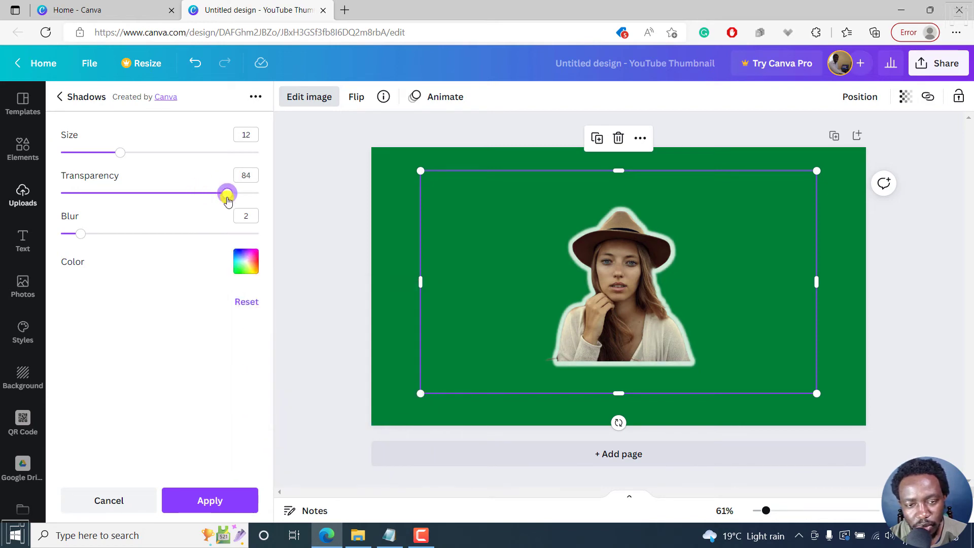
drag(120, 152, 105, 157)
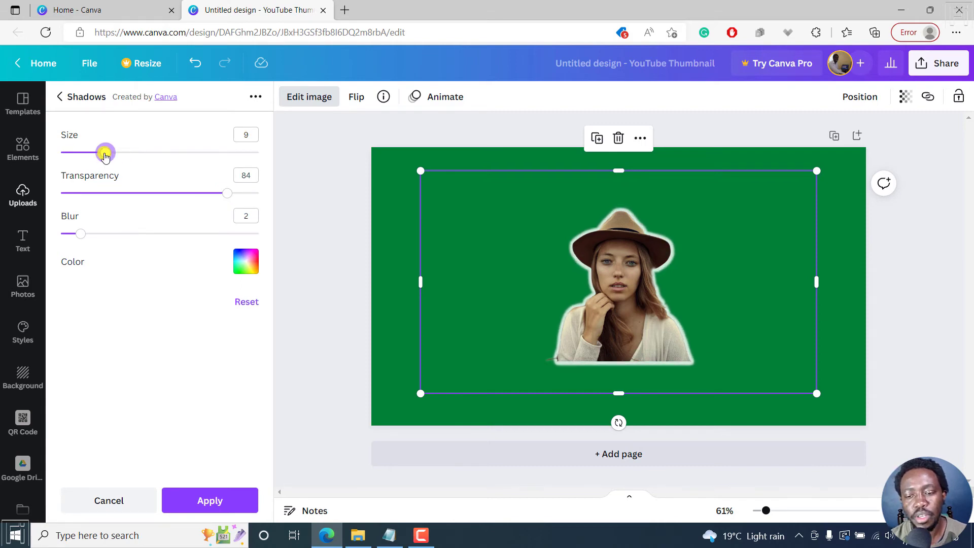
- Move the woman photo toward the right side of the thumbnail
drag(604, 301, 594, 307)
drag(601, 312, 706, 293)
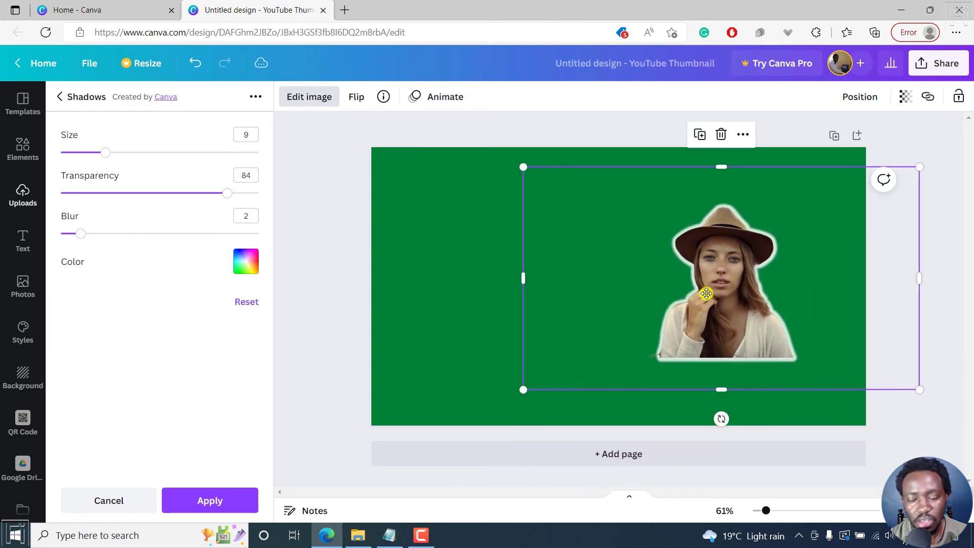
key(Escape)
- Add the 'cold, smooth & tasty.' text combination and place it on the left
click(22, 241)
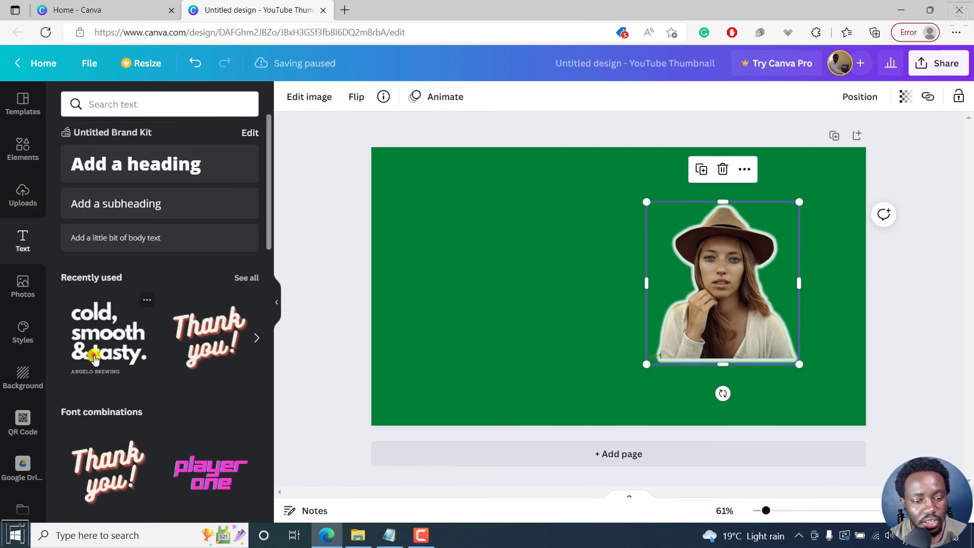
click(95, 358)
drag(585, 282, 521, 277)
click(409, 314)
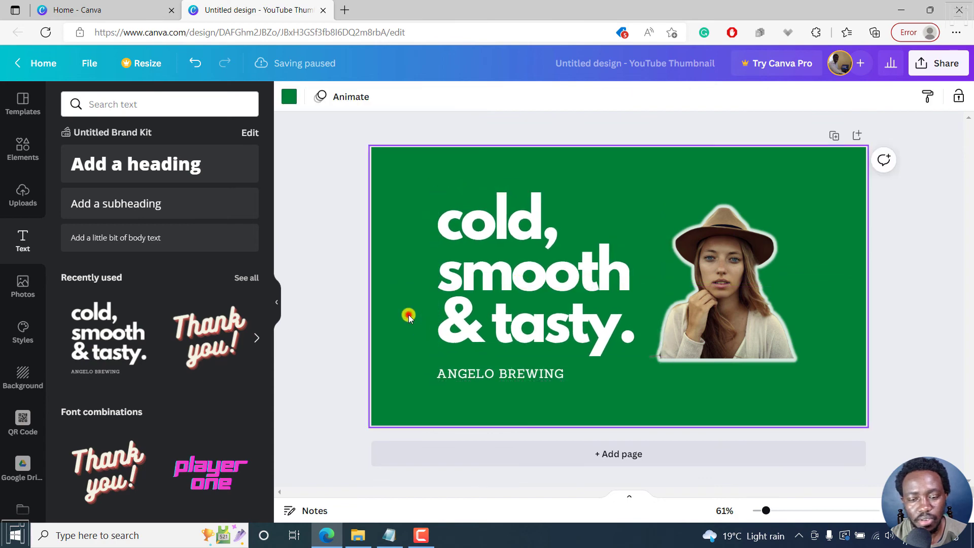
- Enlarge the woman photo and position it beside the text block
click(709, 299)
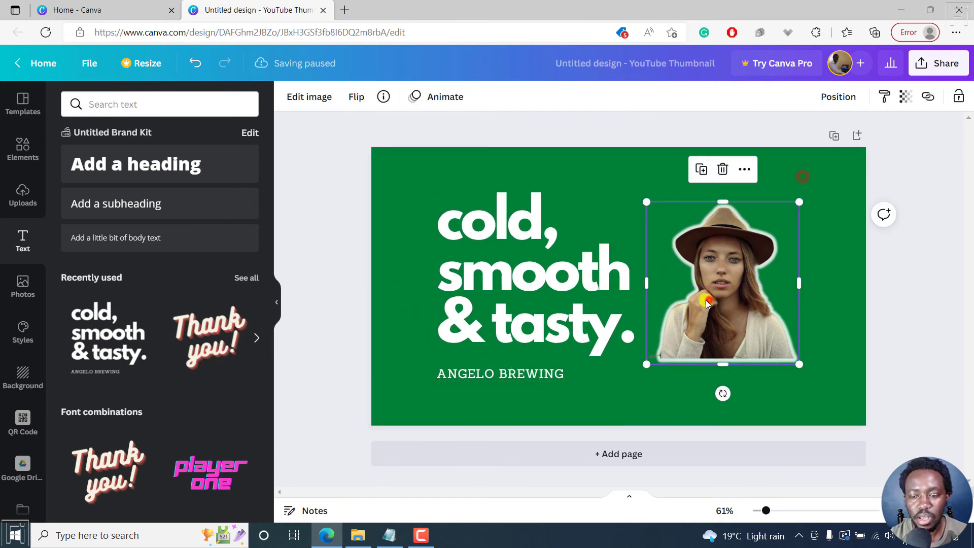
drag(647, 363, 585, 408)
drag(685, 352, 710, 340)
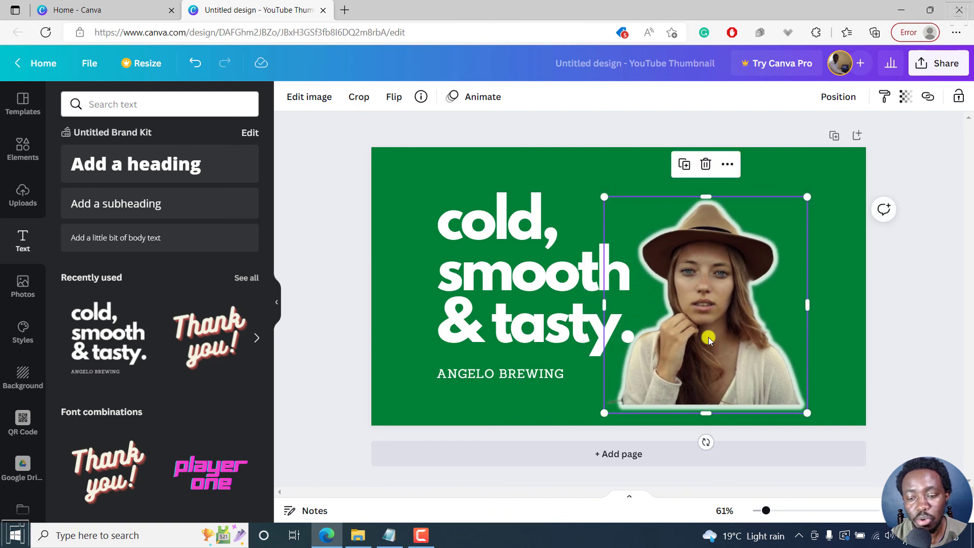
- Shift the hat-woman photo slightly right, clear of the 'cold, smooth & tasty.' heading
click(585, 161)
click(676, 299)
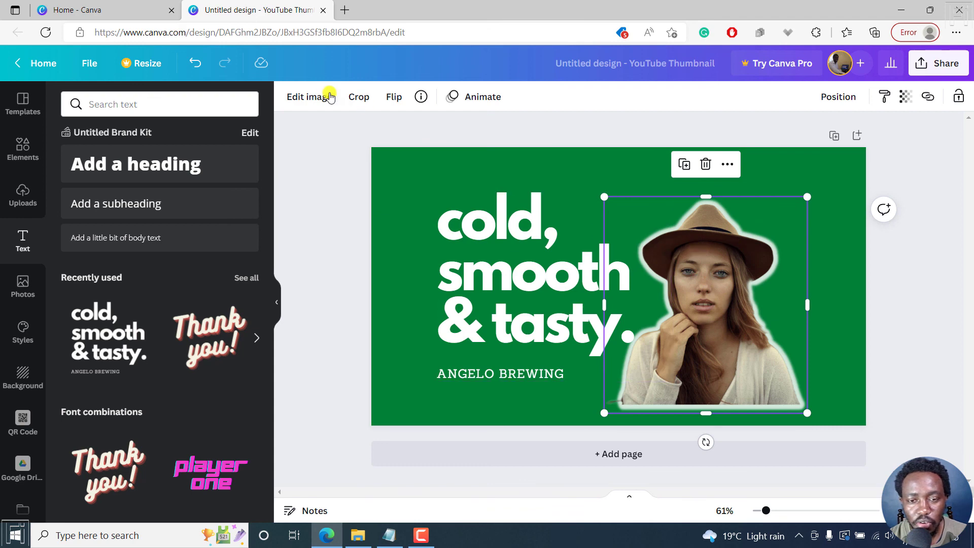
click(304, 97)
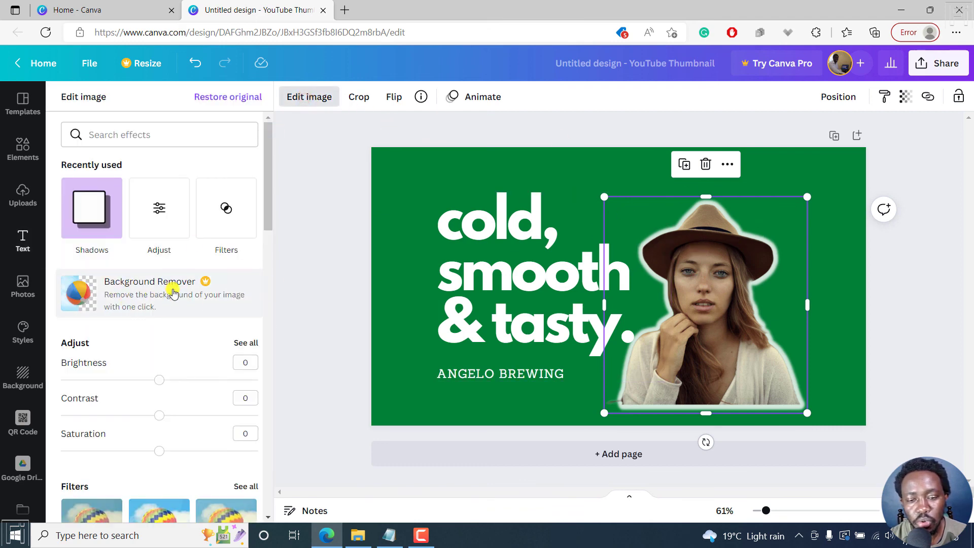
drag(707, 271, 738, 265)
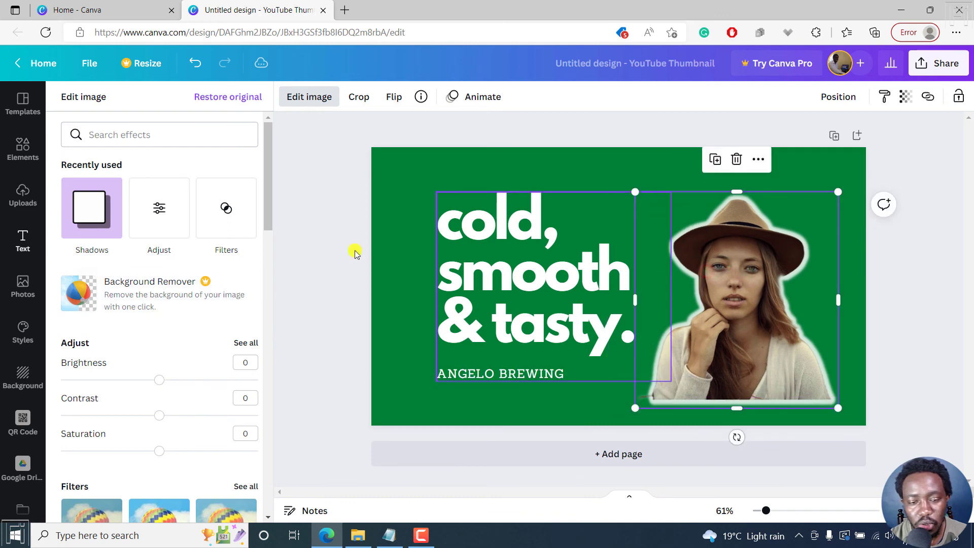